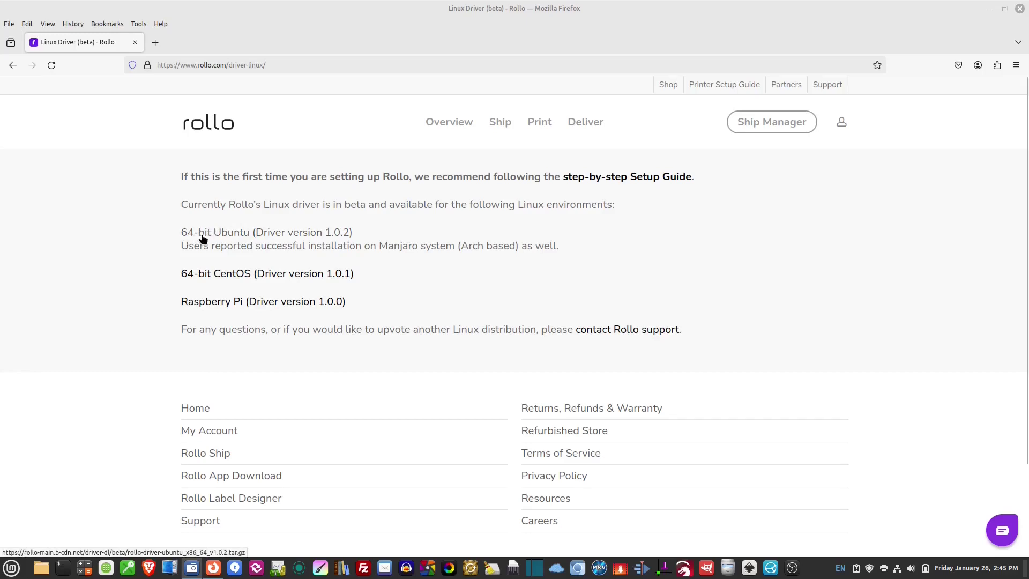
- Download rollo-driver-ubuntu_x86_64_v1.0.2.tar.gz, the 64-bit Ubuntu driver, from the Rollo driver page
left_click(347, 236)
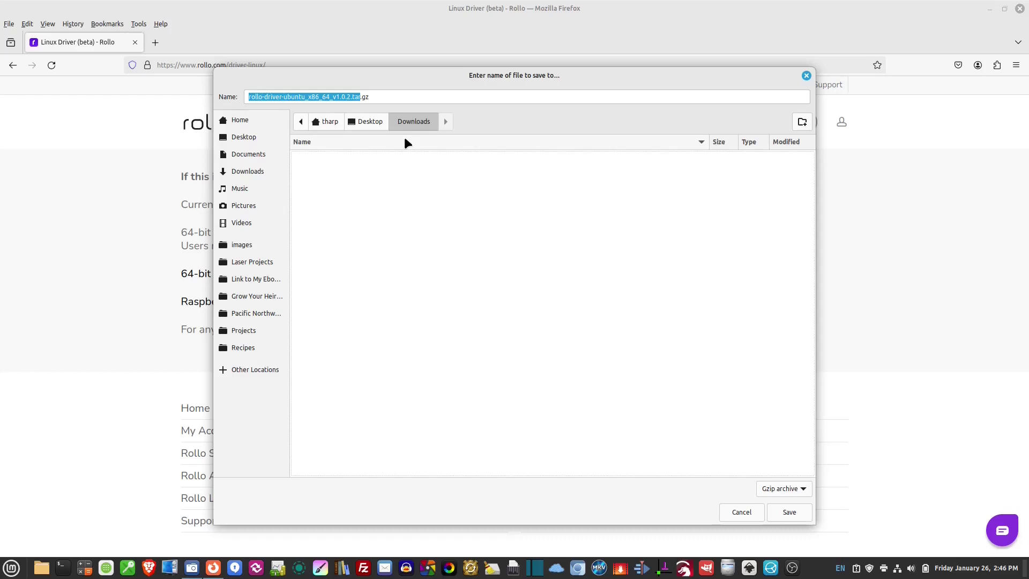
- Save the driver archive into Downloads and extract it there
left_click(789, 512)
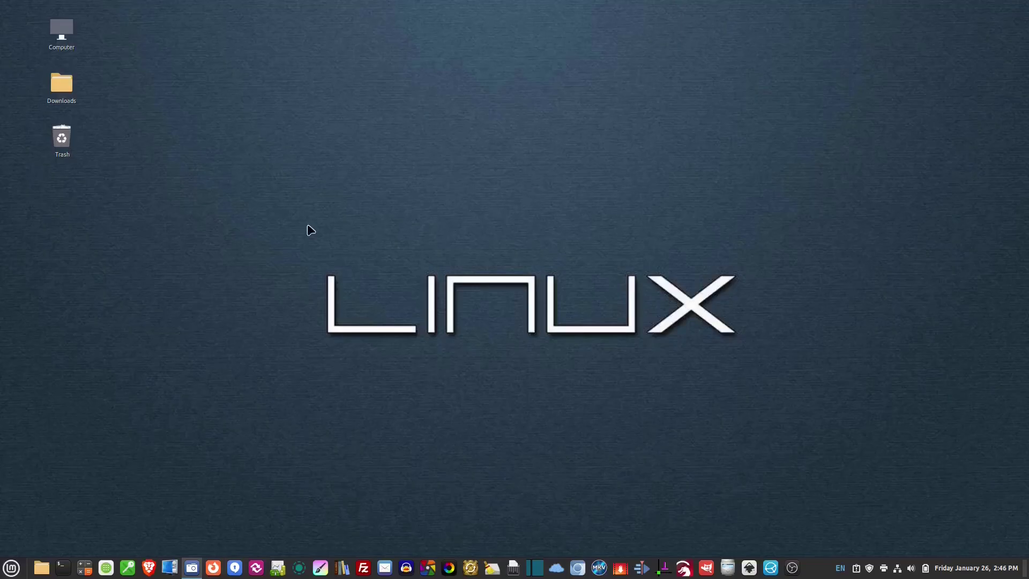
double_click(75, 86)
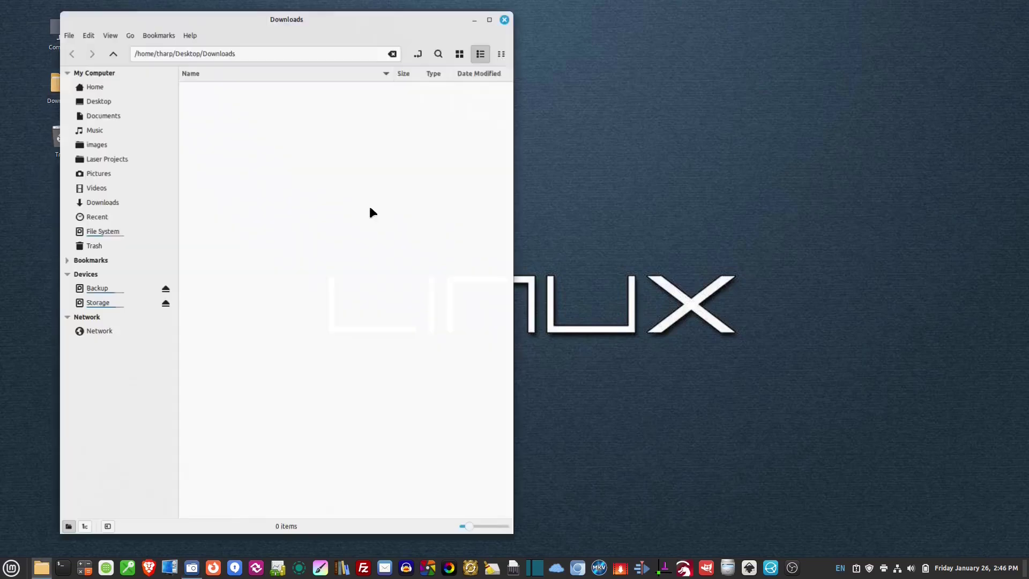
left_click_drag(92, 23, 164, 24)
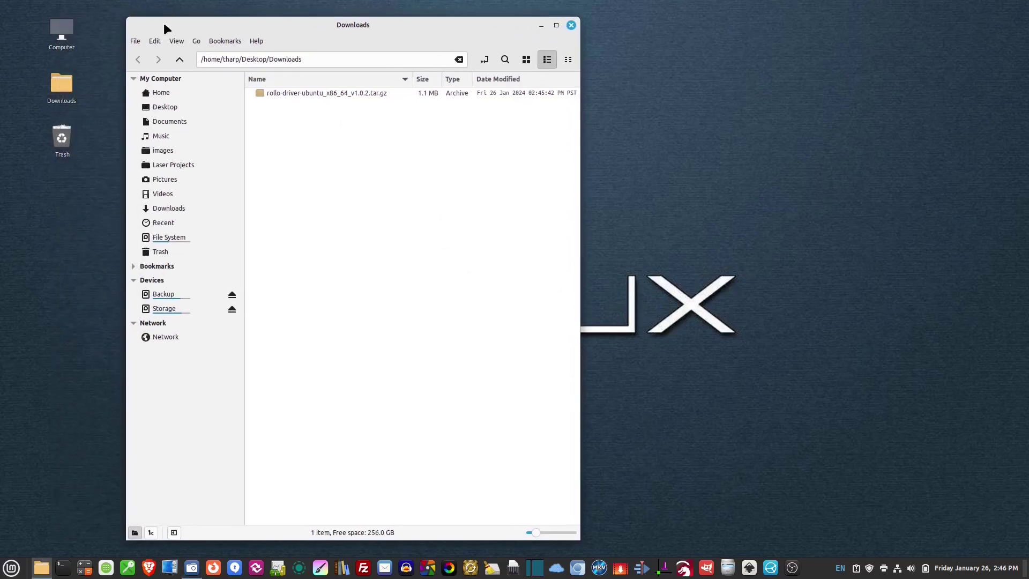
right_click(271, 93)
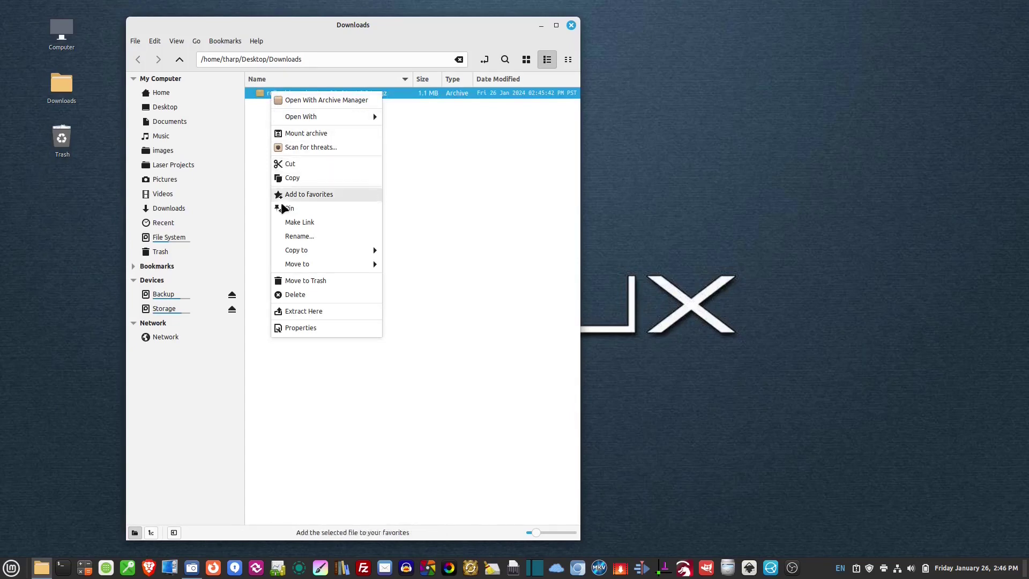
left_click(308, 310)
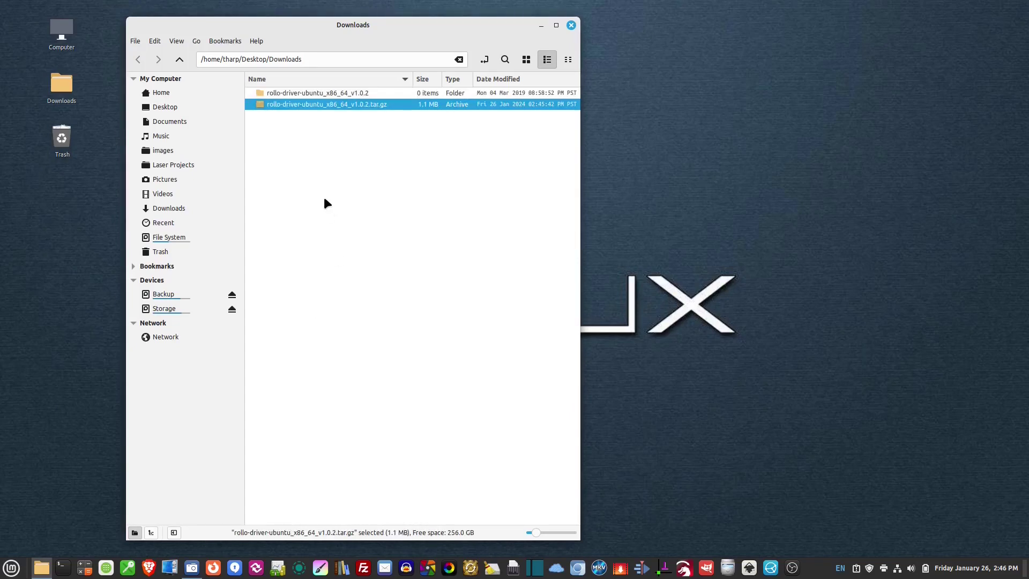
- Browse into rollo-driver-ubuntu_x86_64_v1.0.2/ubuntu_x86_64_v1.0.2 and inspect its ppd folder and install files
double_click(359, 93)
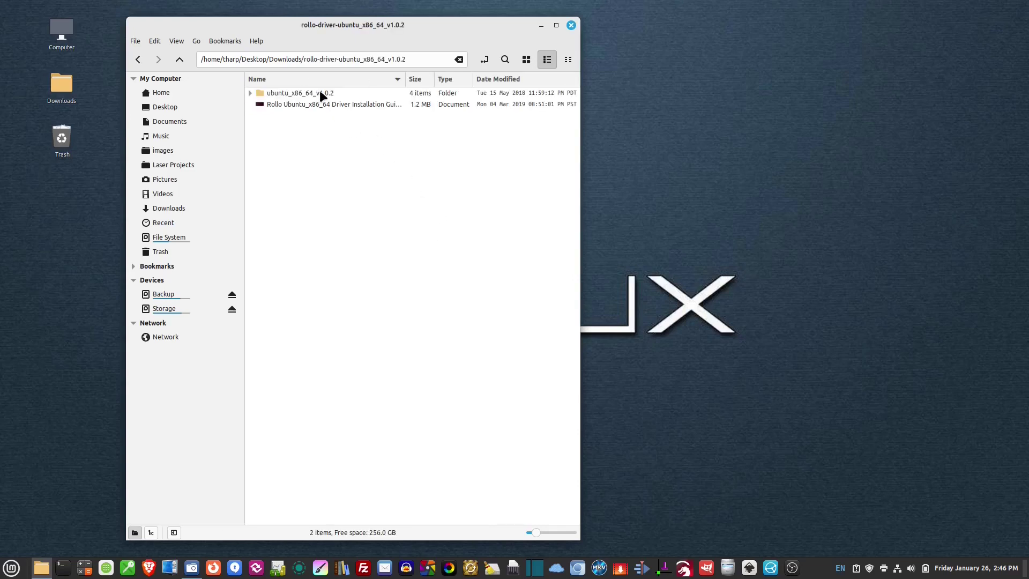
left_click(378, 104)
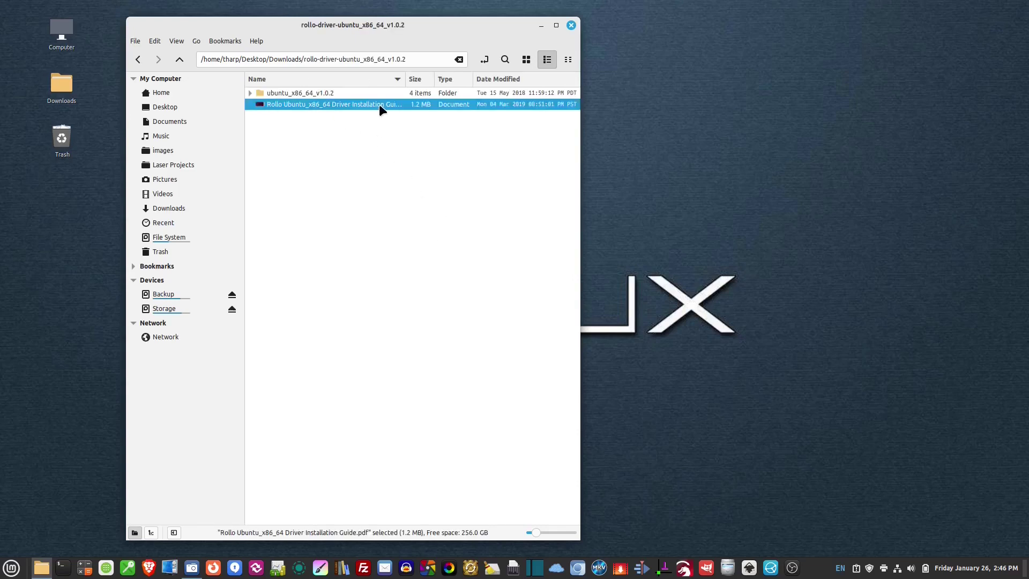
double_click(326, 93)
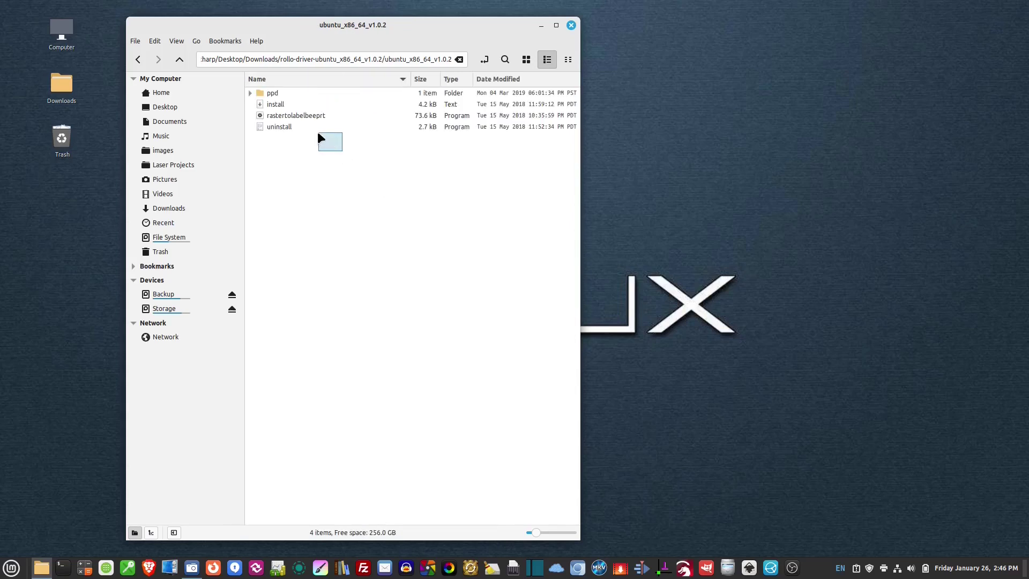
left_click_drag(320, 138, 281, 105)
left_click(293, 140)
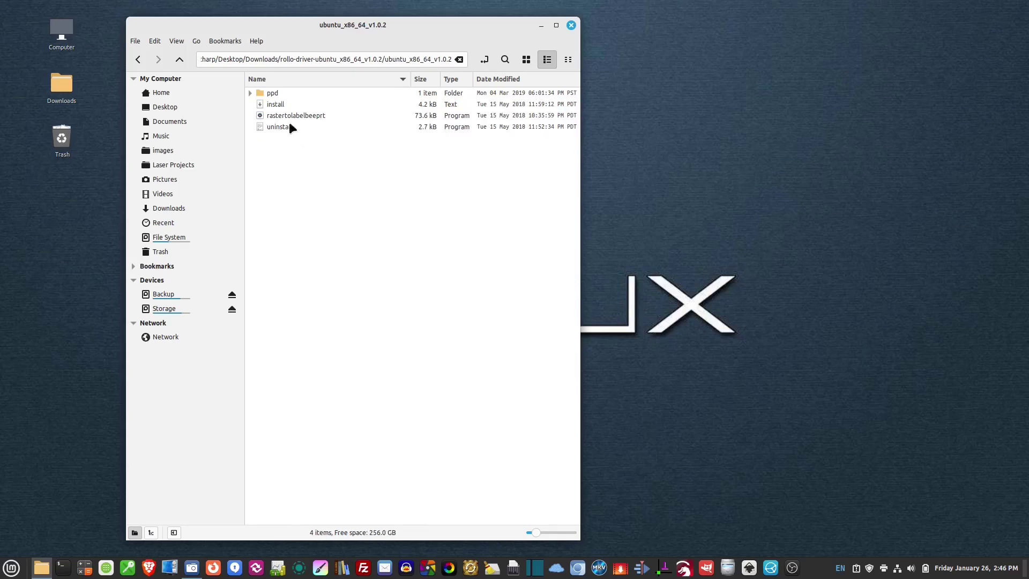
double_click(277, 93)
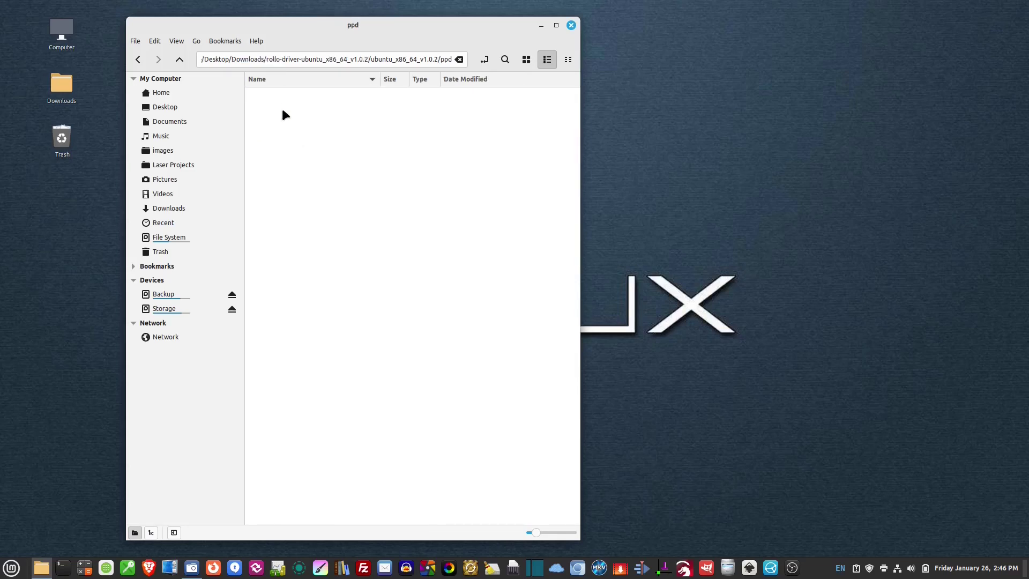
left_click(181, 59)
left_click_drag(348, 177, 214, 43)
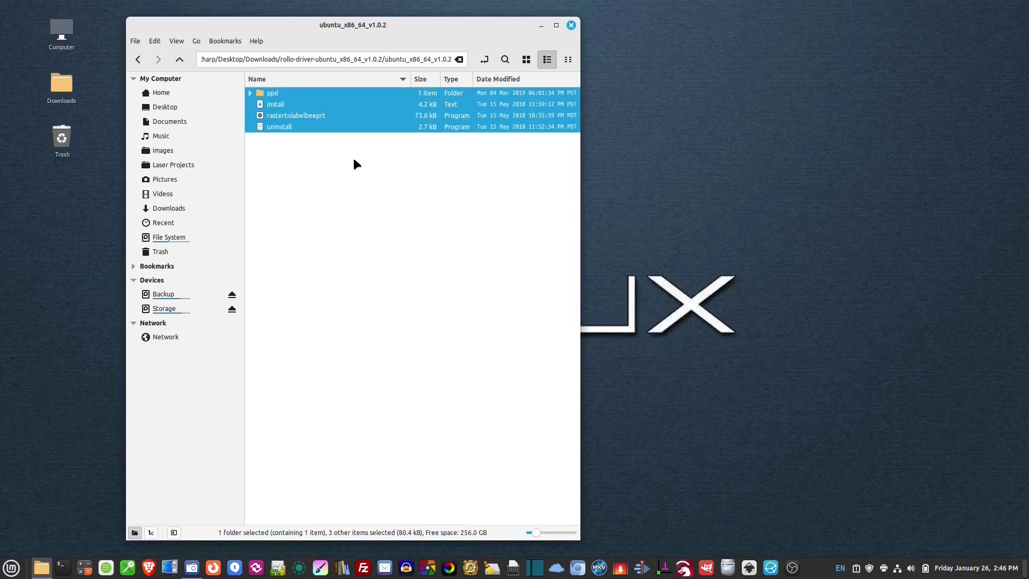
left_click(354, 161)
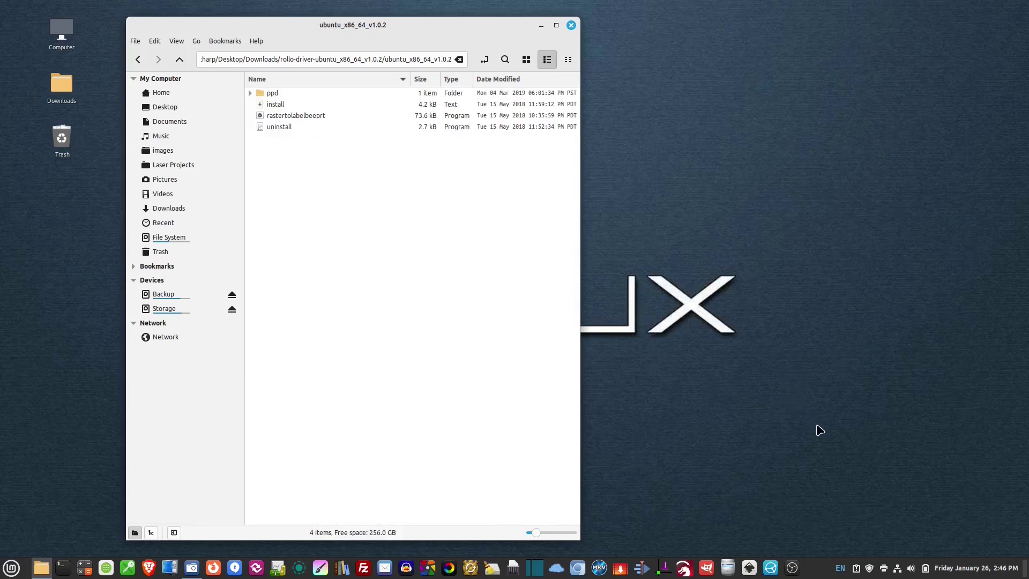
- From the Printers window, add a printer and pick the network device Printer ThermalPrinter
left_click(884, 569)
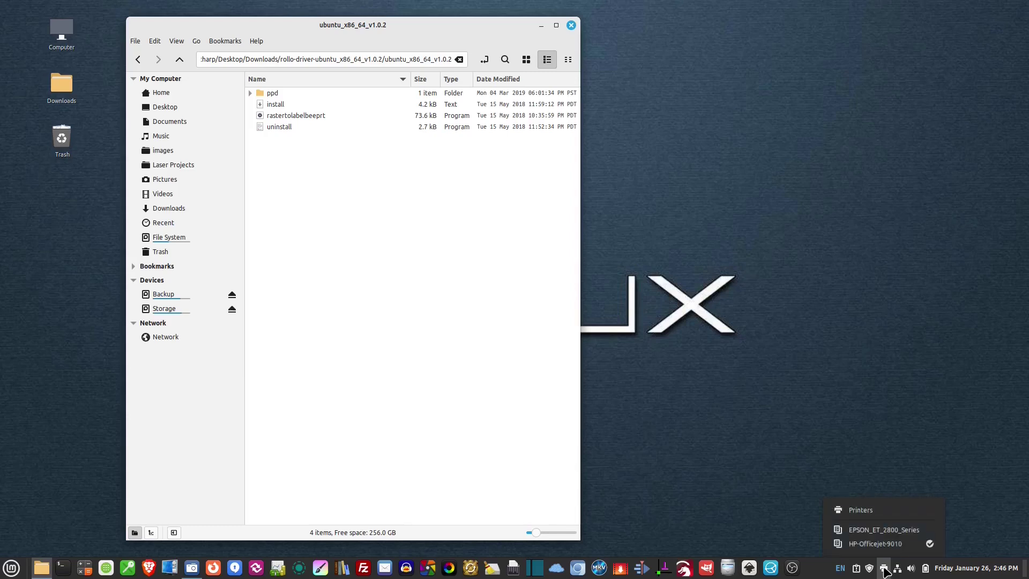
left_click(862, 510)
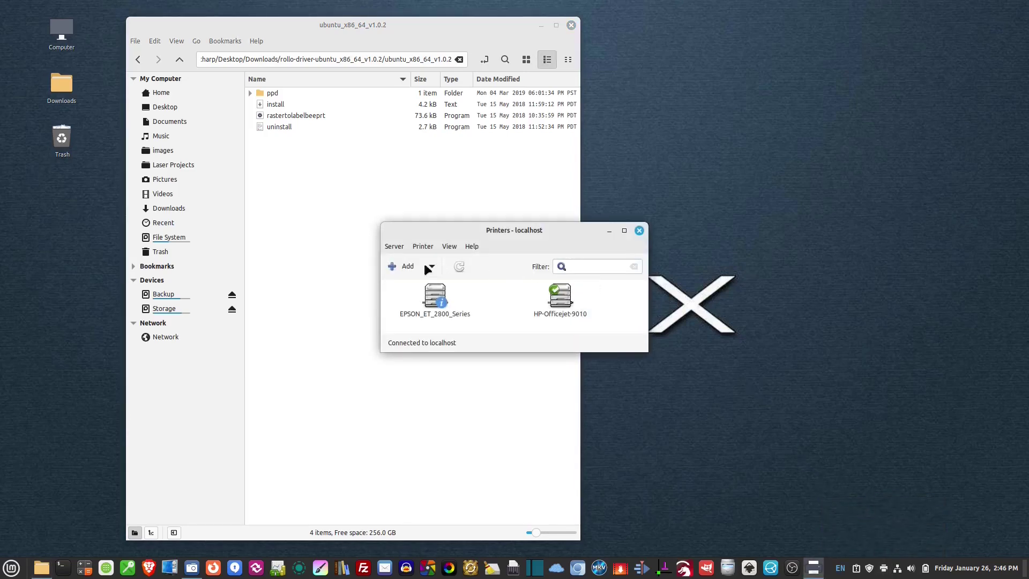
left_click(406, 267)
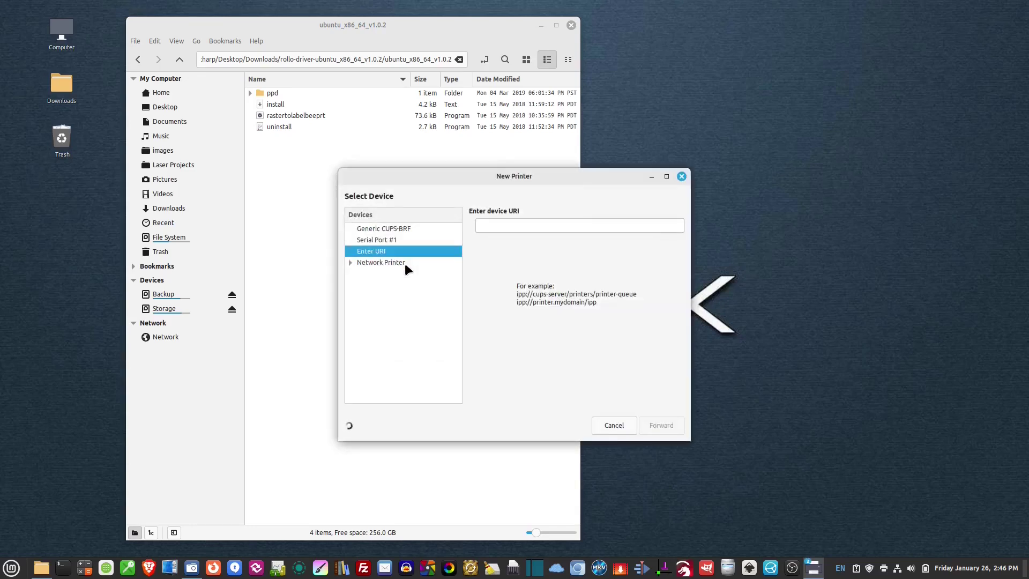
left_click(351, 262)
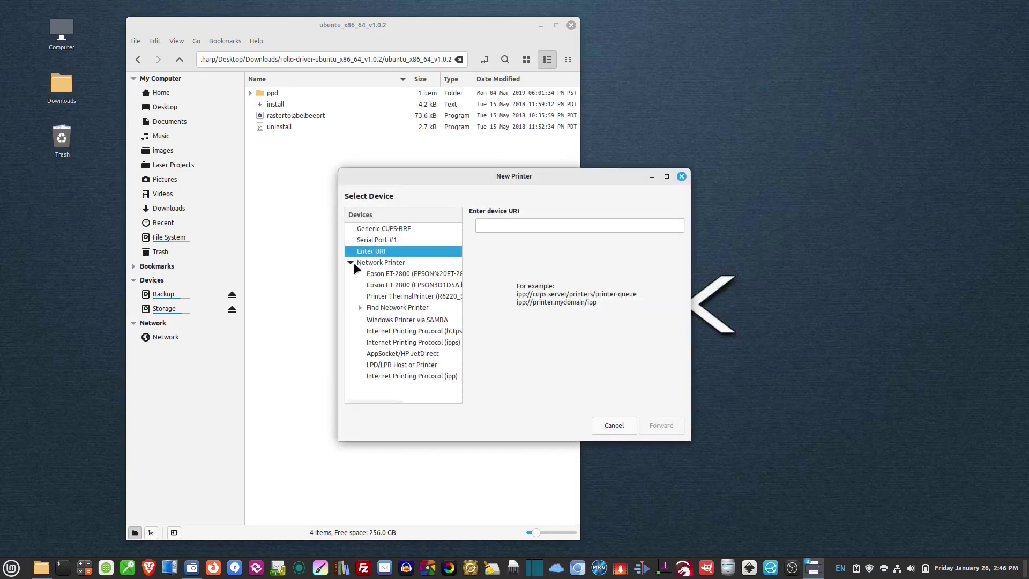
left_click(408, 297)
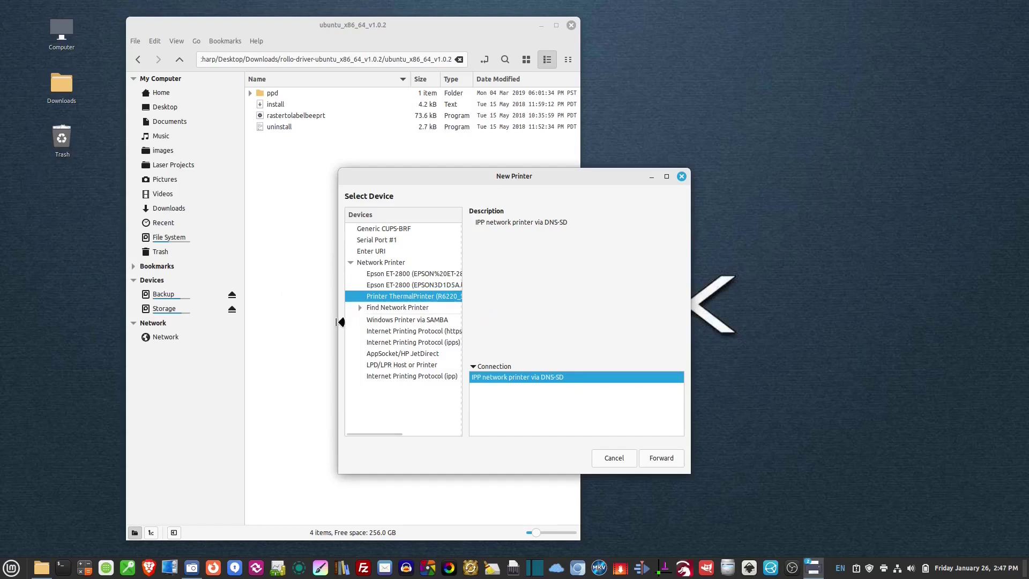
- Widen the New Printer dialog and move on to the driver search
left_click_drag(338, 319, 273, 320)
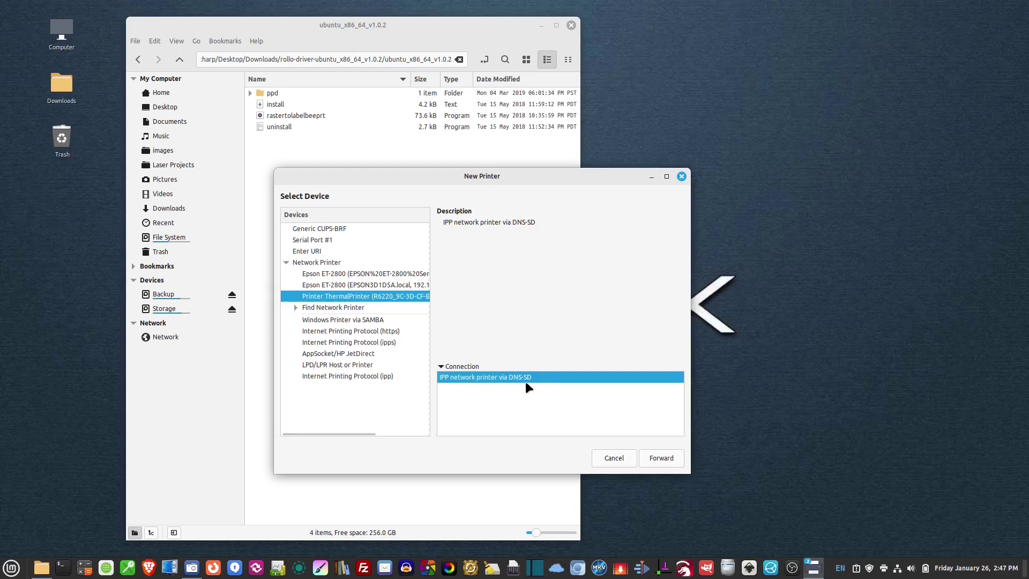
left_click(673, 455)
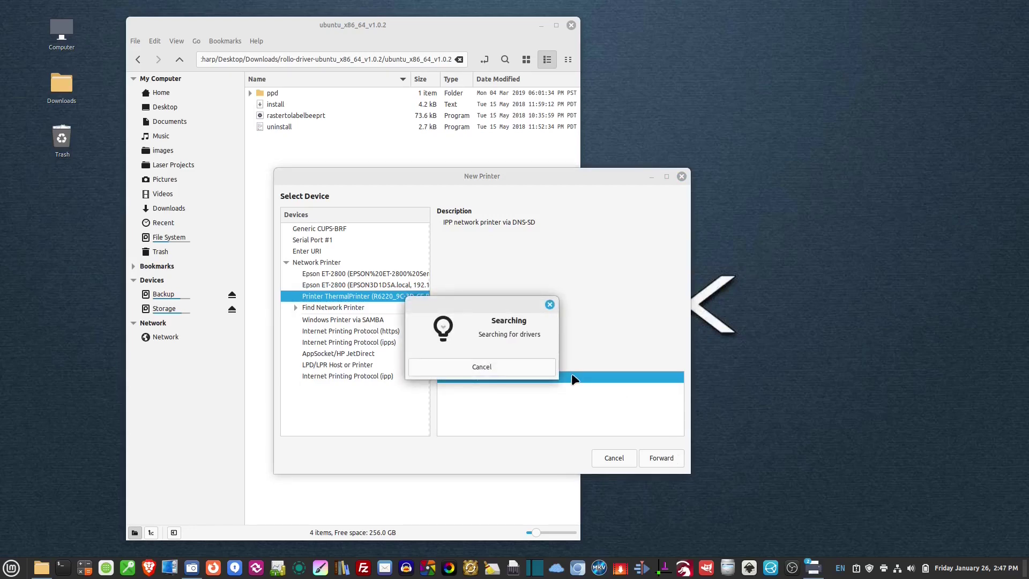
- Scroll the printer-database makes list down to Rollo and select it
scroll(368, 345, "down", 5)
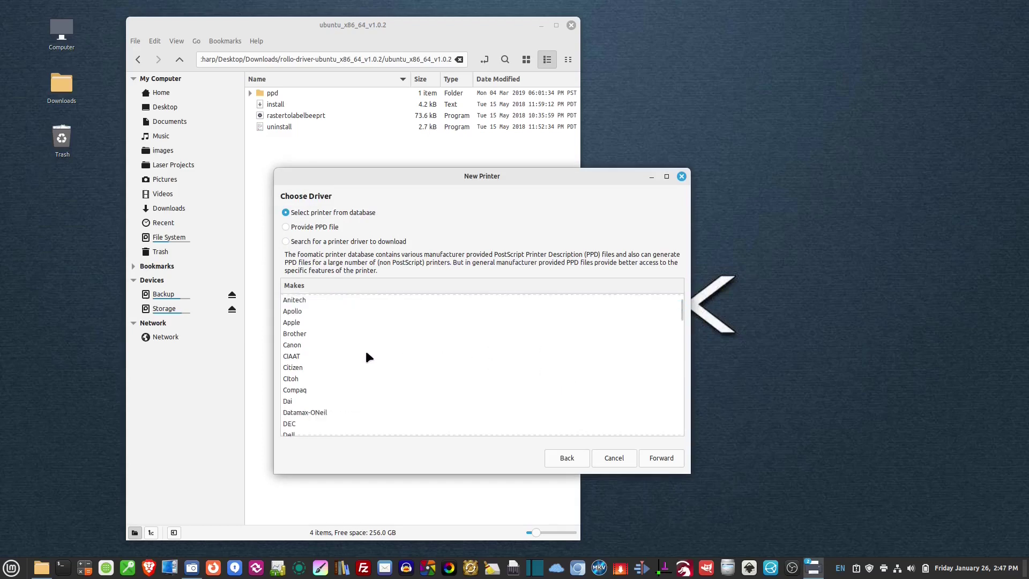
scroll(360, 351, "down", 5)
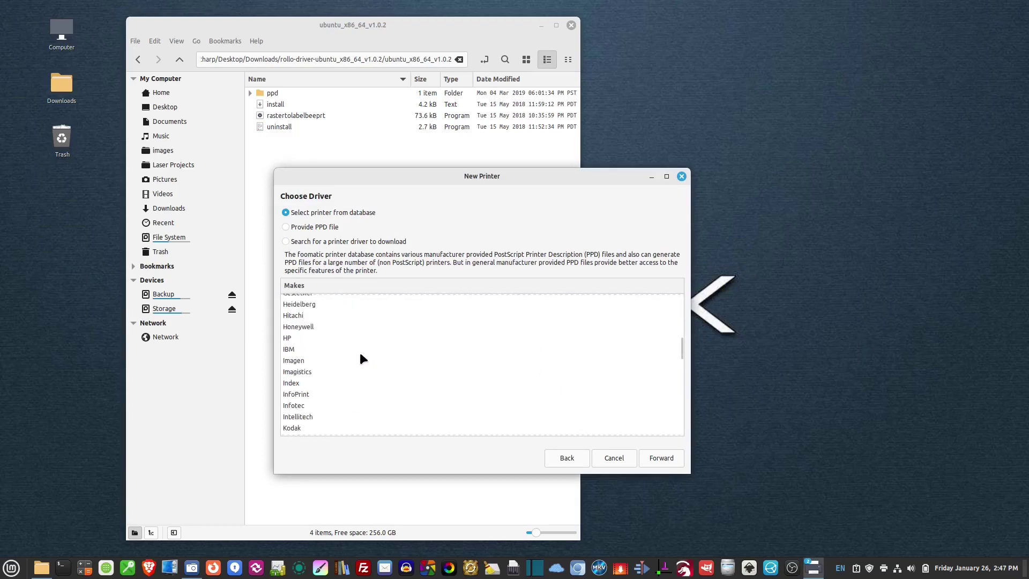
scroll(337, 324, "up", 1)
scroll(345, 331, "up", 3)
scroll(322, 321, "down", 10)
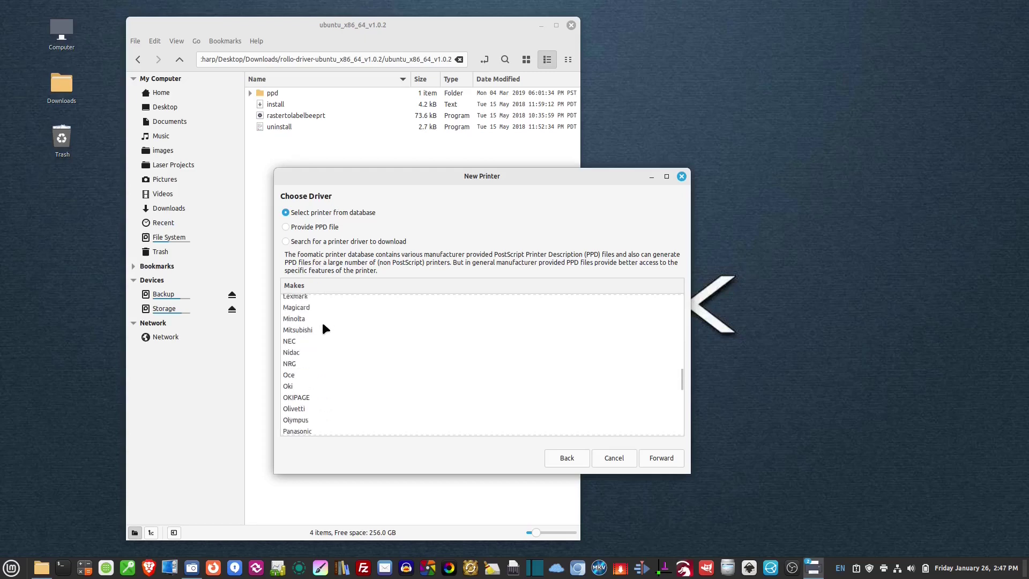
scroll(319, 329, "down", 1)
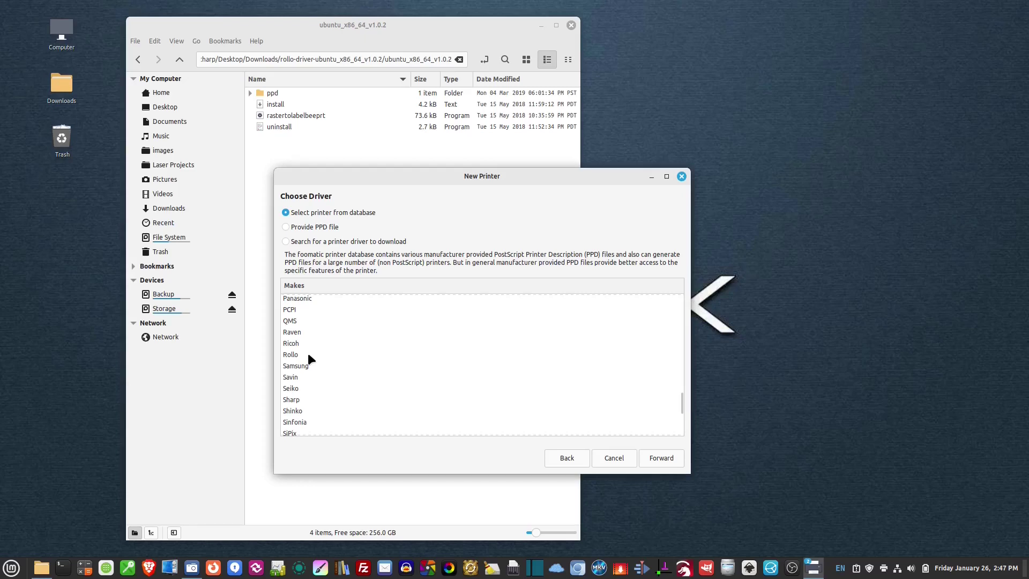
left_click(300, 354)
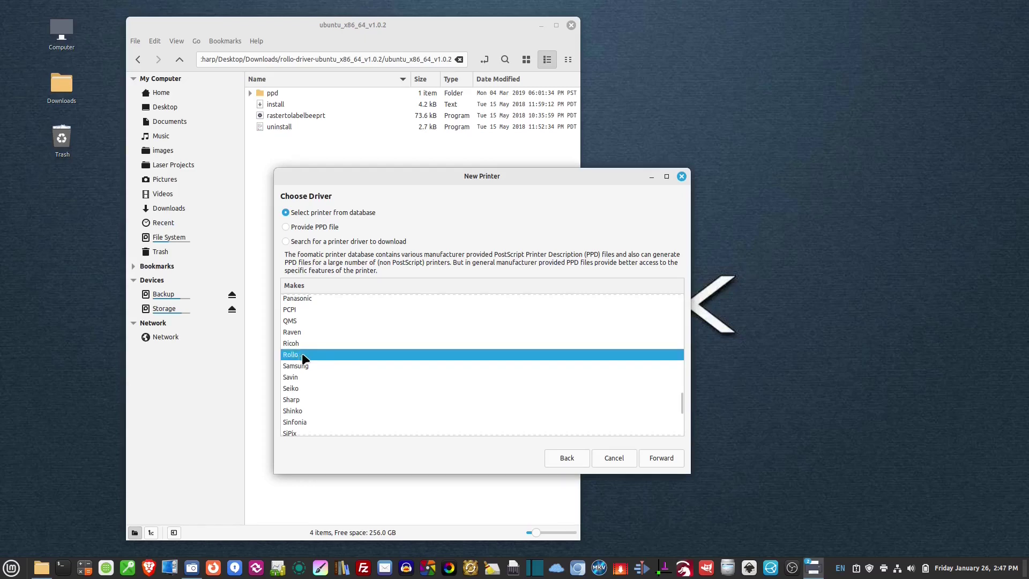
left_click(336, 387)
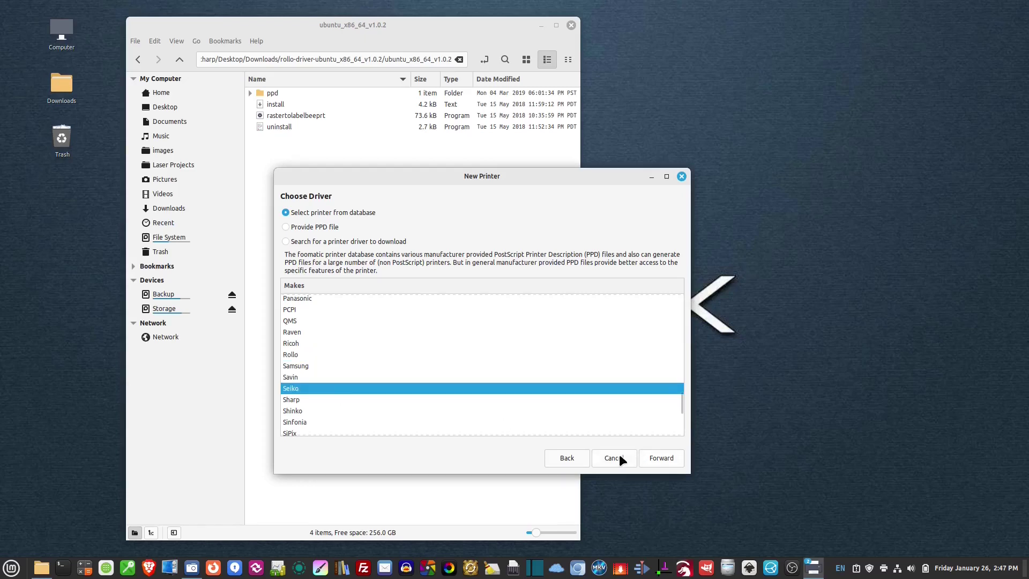
- Use ThermalPrinter.ppd from rollo-driver > ubuntu_x86_64_v1.0.2 > ppd as the driver and continue
left_click(297, 227)
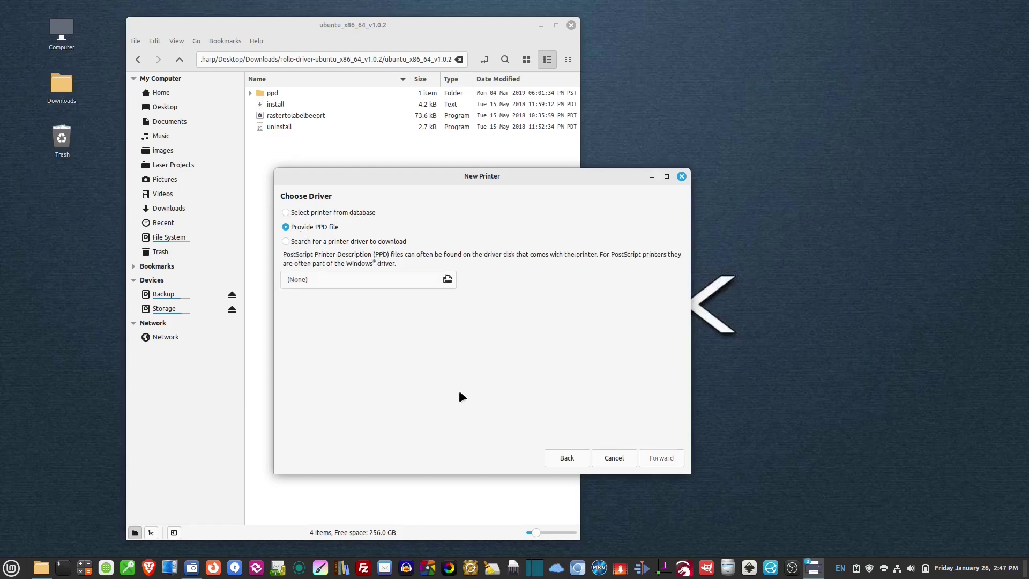
left_click(447, 279)
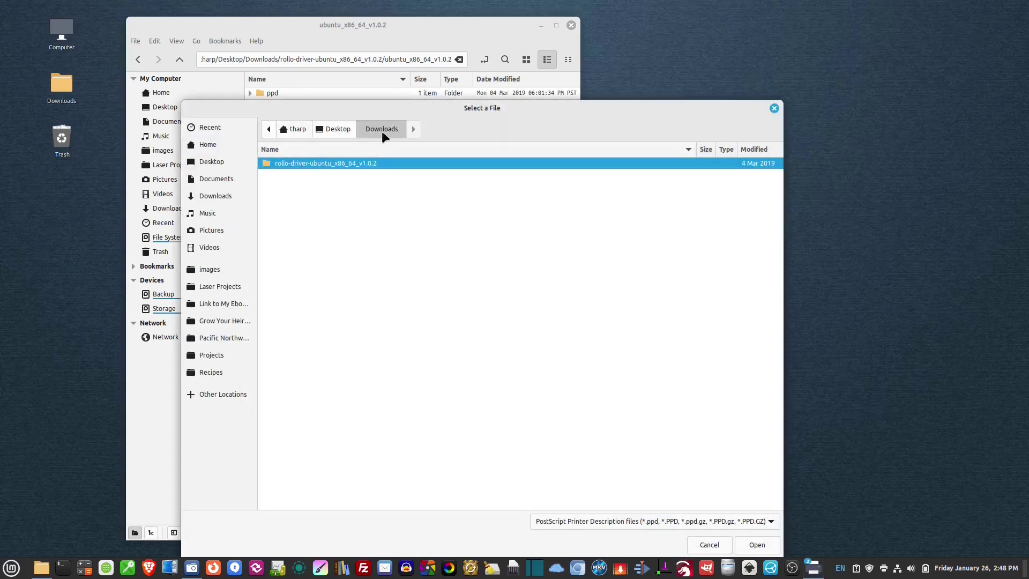
double_click(311, 163)
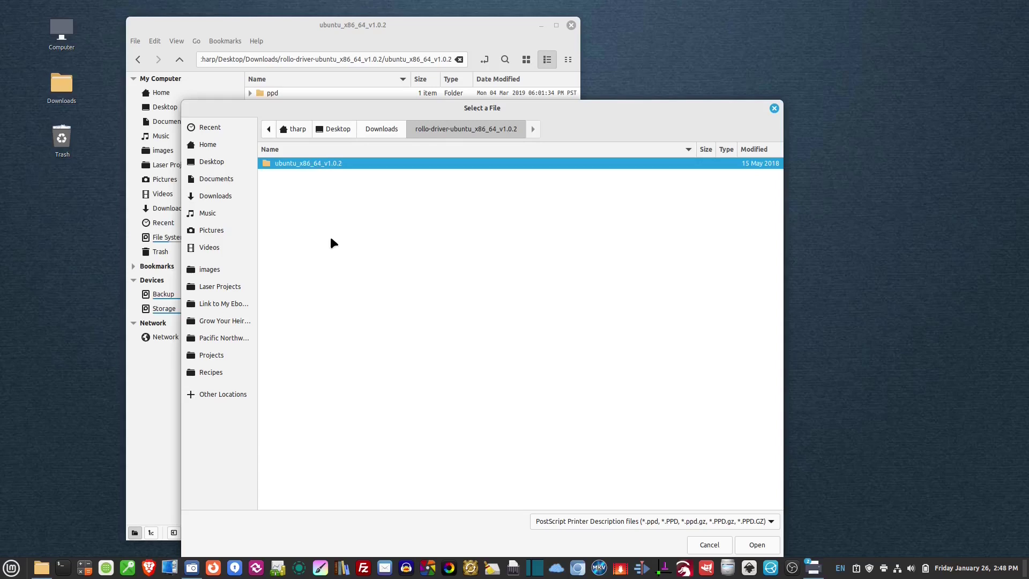
double_click(310, 163)
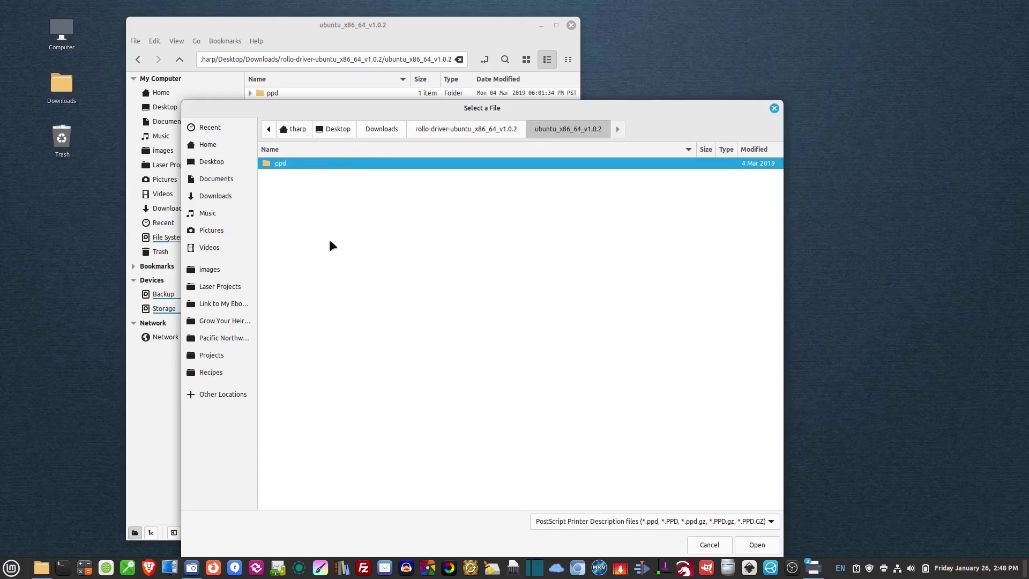
double_click(282, 163)
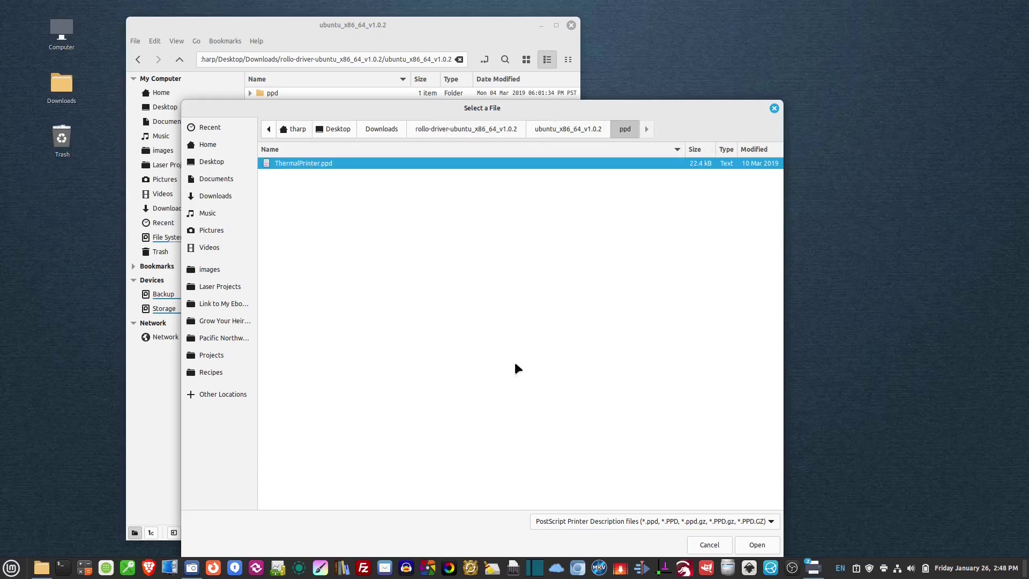
double_click(313, 162)
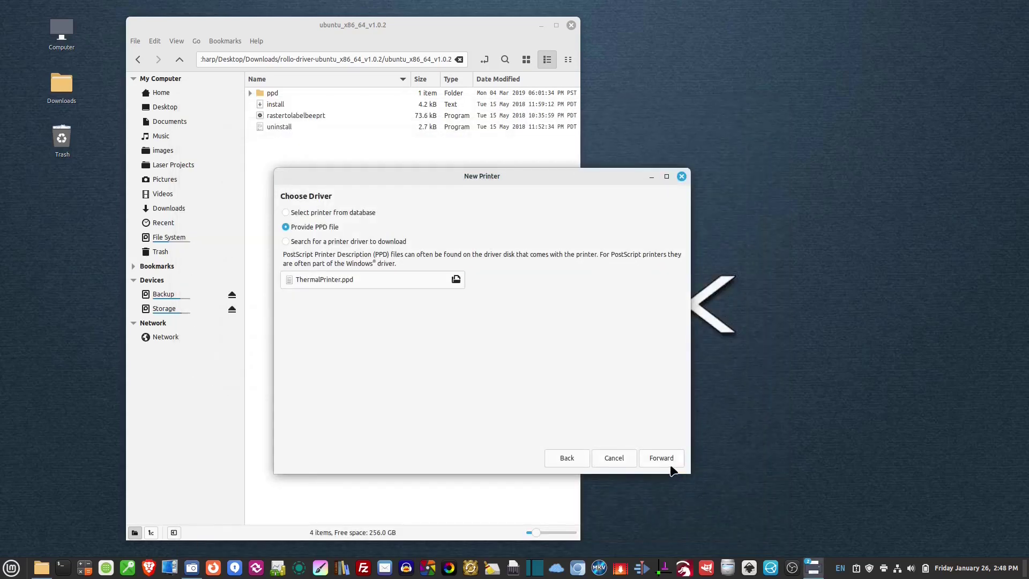
left_click(671, 467)
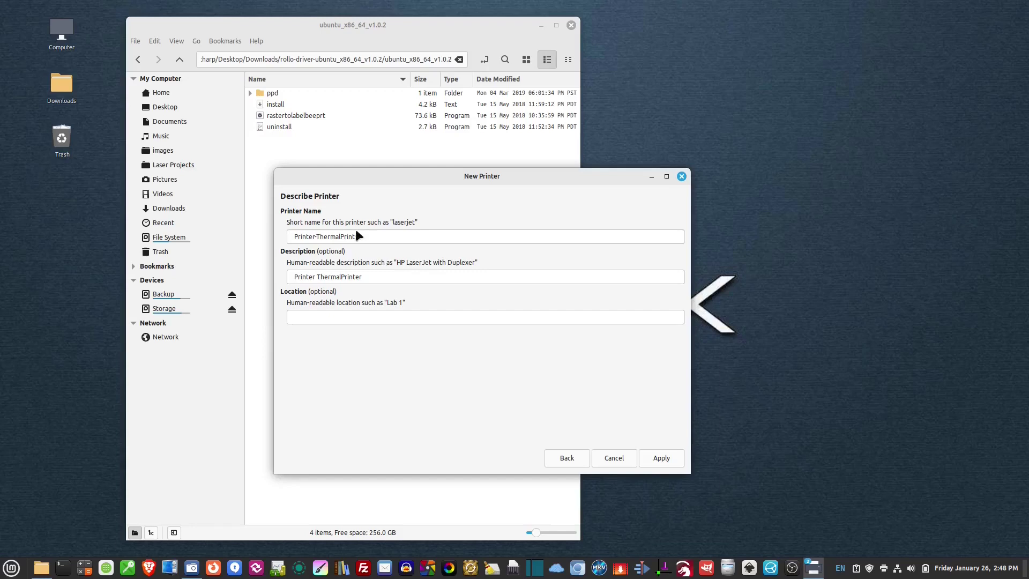
- Name the printer Rollo, add it, and print a test page as job 168
triple_click(413, 236)
type("Rollo")
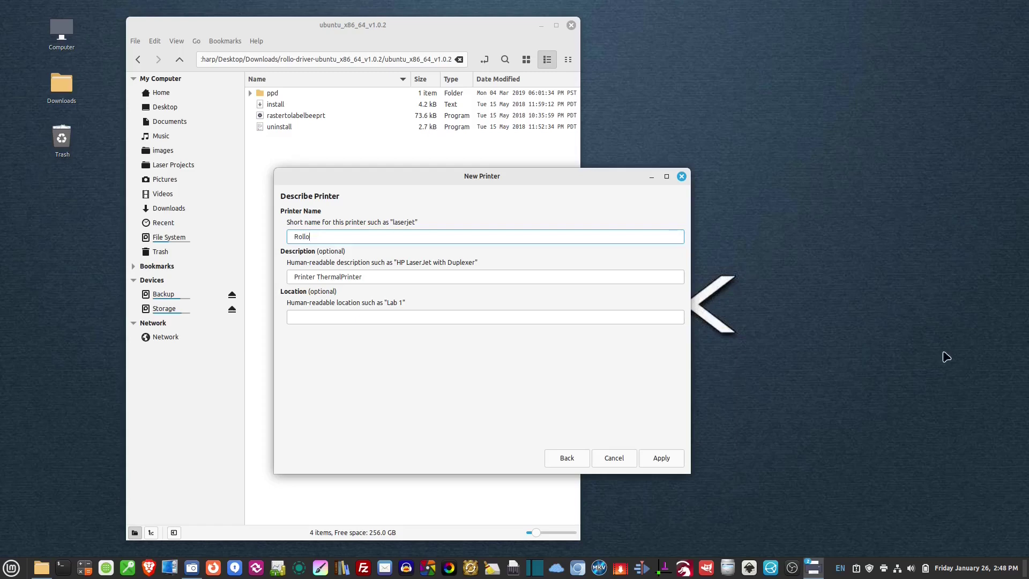
left_click(656, 456)
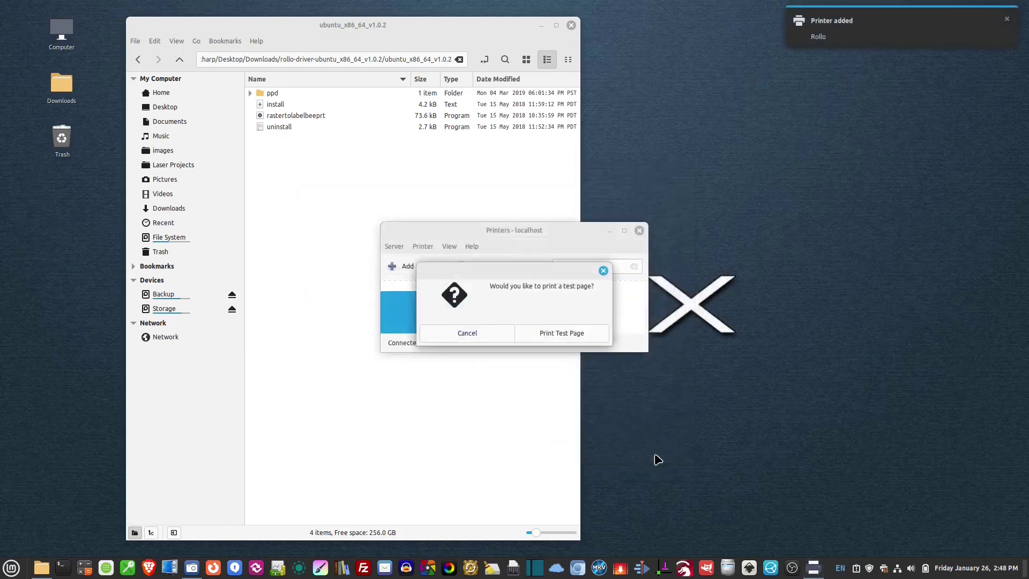
left_click(577, 332)
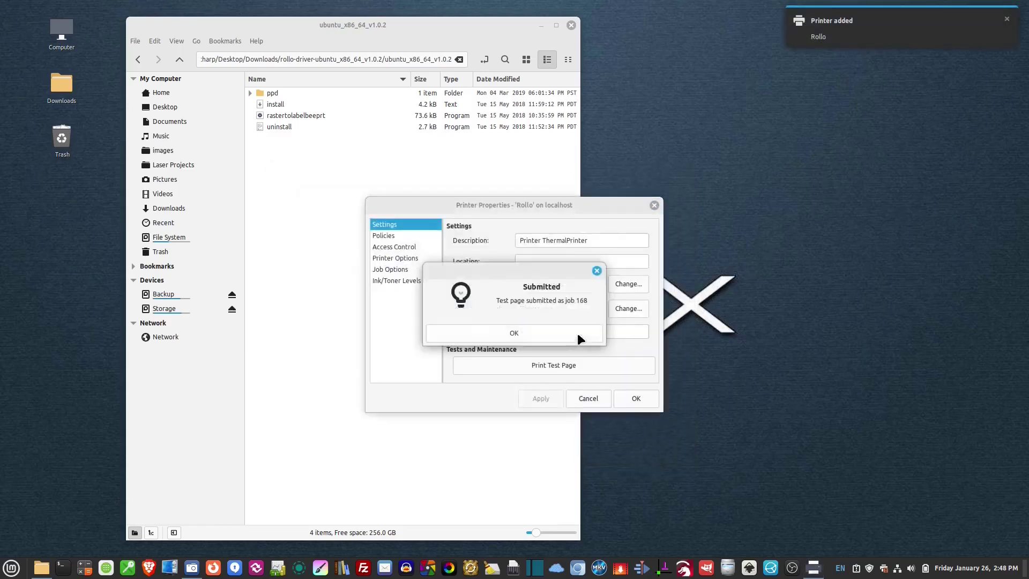
left_click(515, 333)
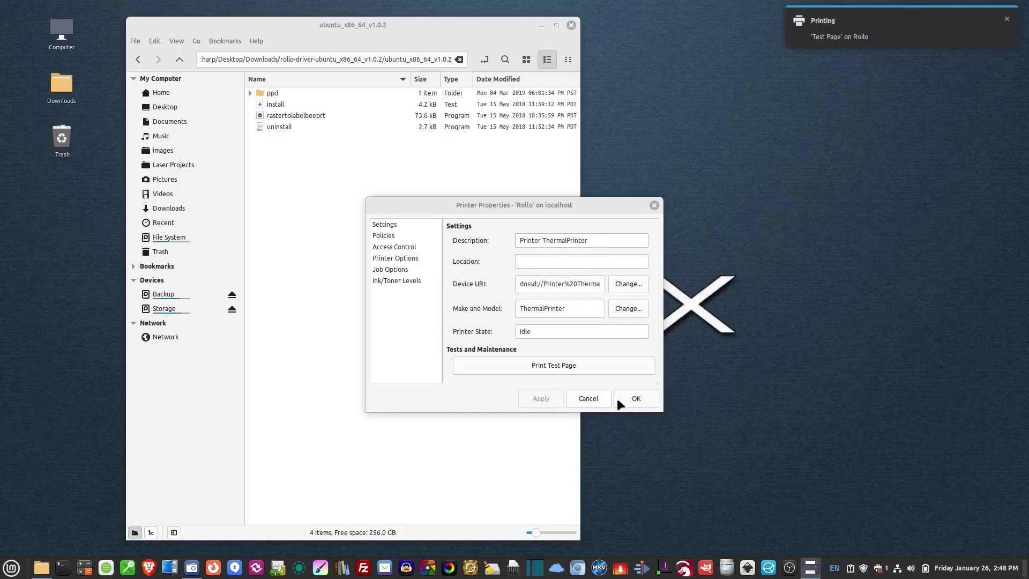
- Close the Rollo printer properties and deselect Rollo in the Printers window
left_click(633, 399)
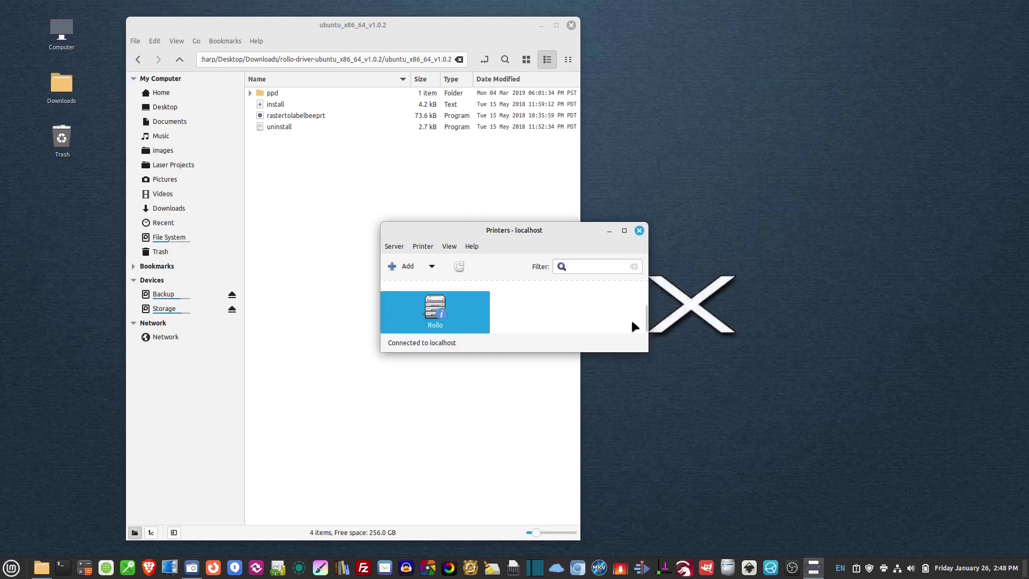
left_click(593, 320)
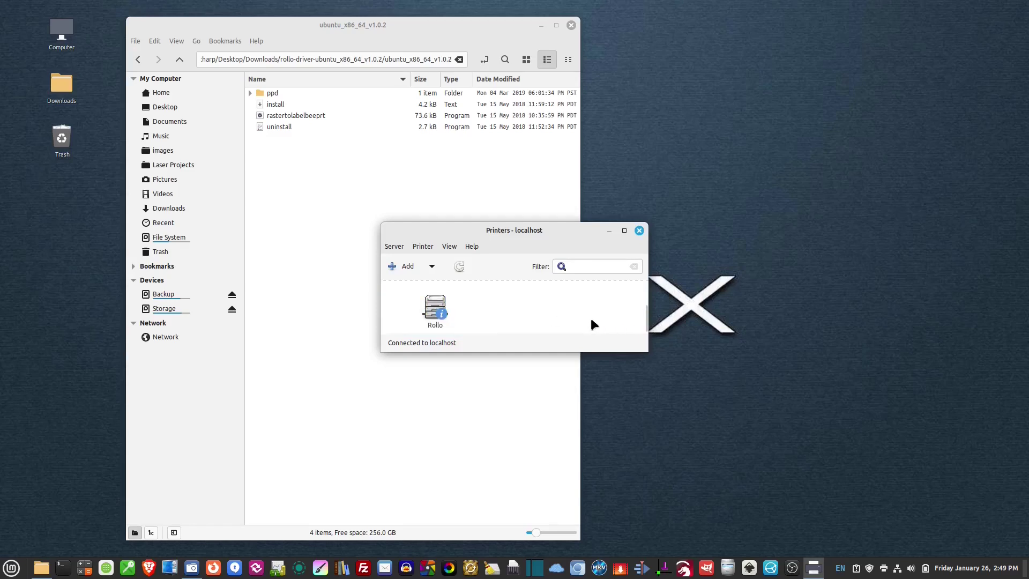